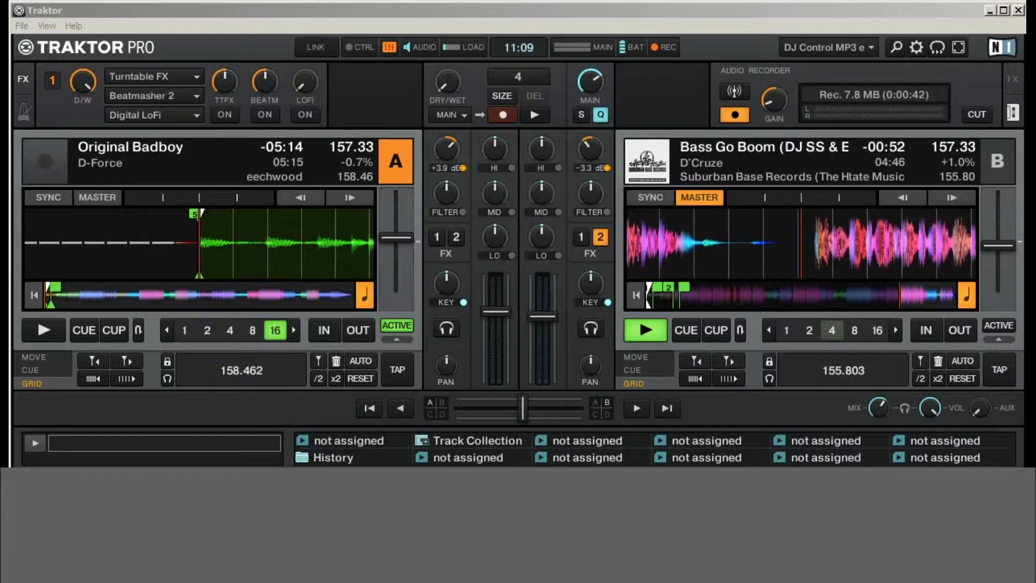
Try to bring in Original Badboy on deck A during the break of Bass Go Boom while recording the mix.
key(space)
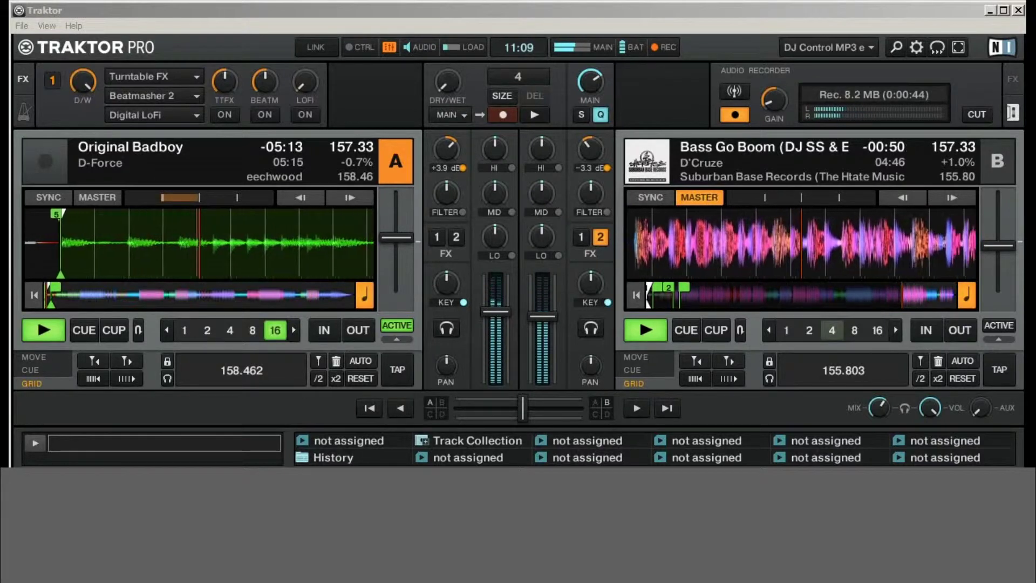
key(space)
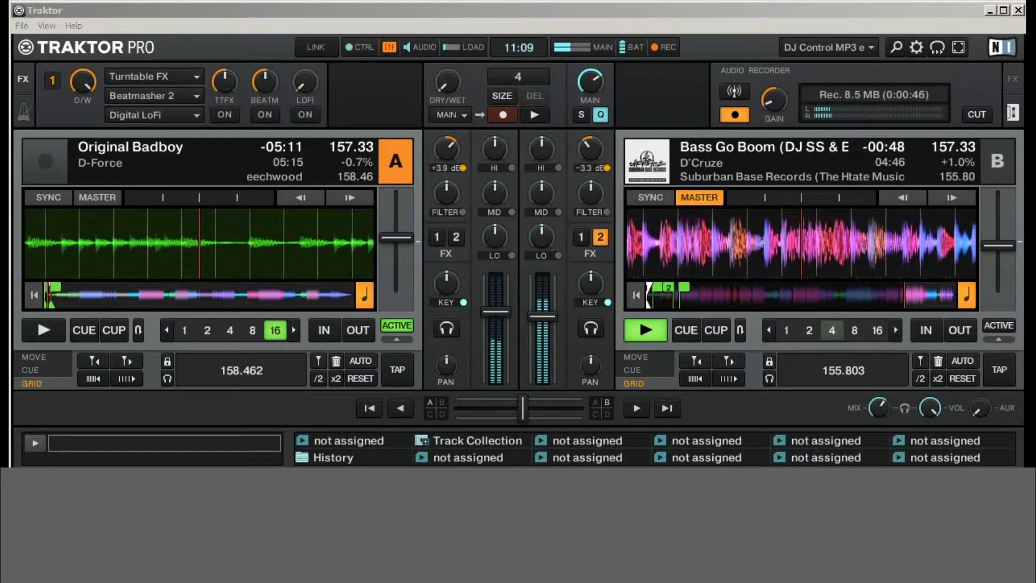
key(space)
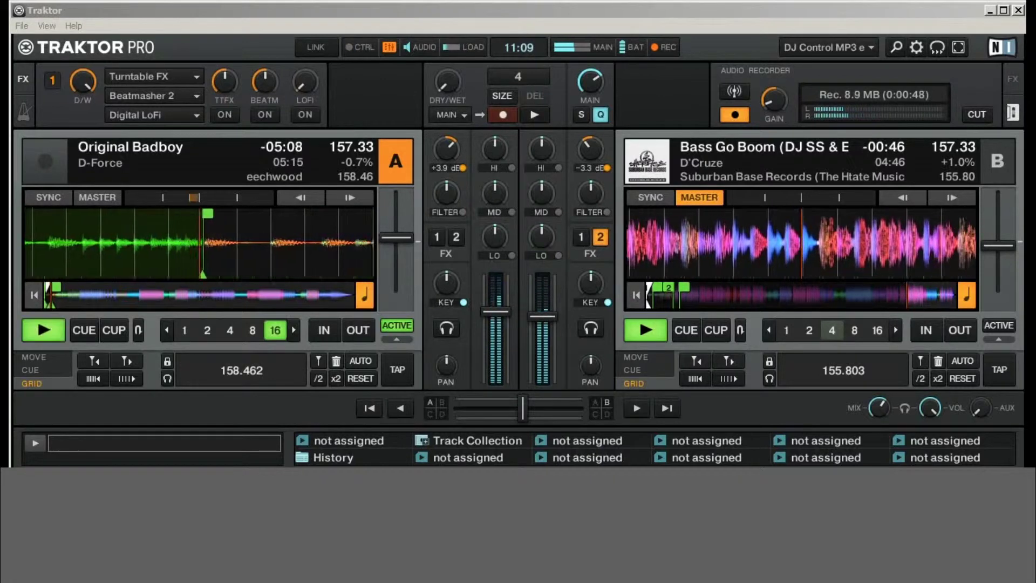
key(space)
key(space)
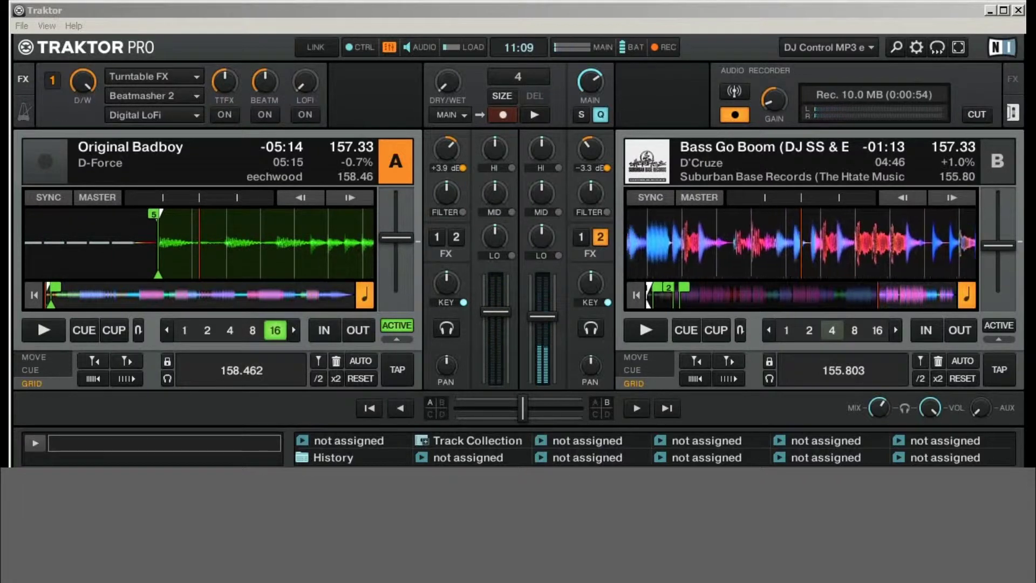
Replay Bass Go Boom on deck B from before the break and start Original Badboy on deck A for a second recorded take.
key(space)
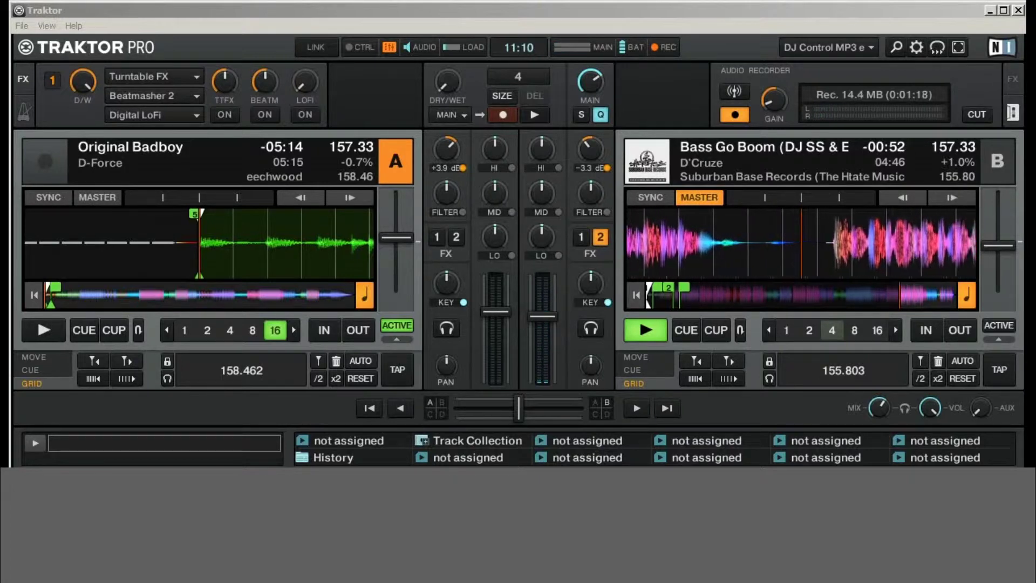
key(space)
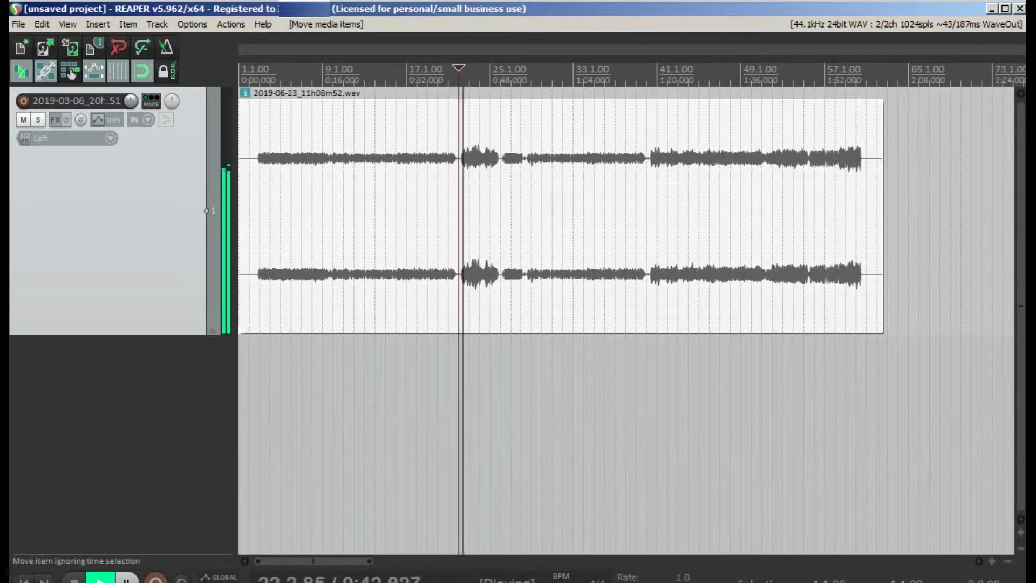
In REAPER, play the second take's drop from about 1:16 and split the recording at bar 41.1.00 (1:20).
click(635, 73)
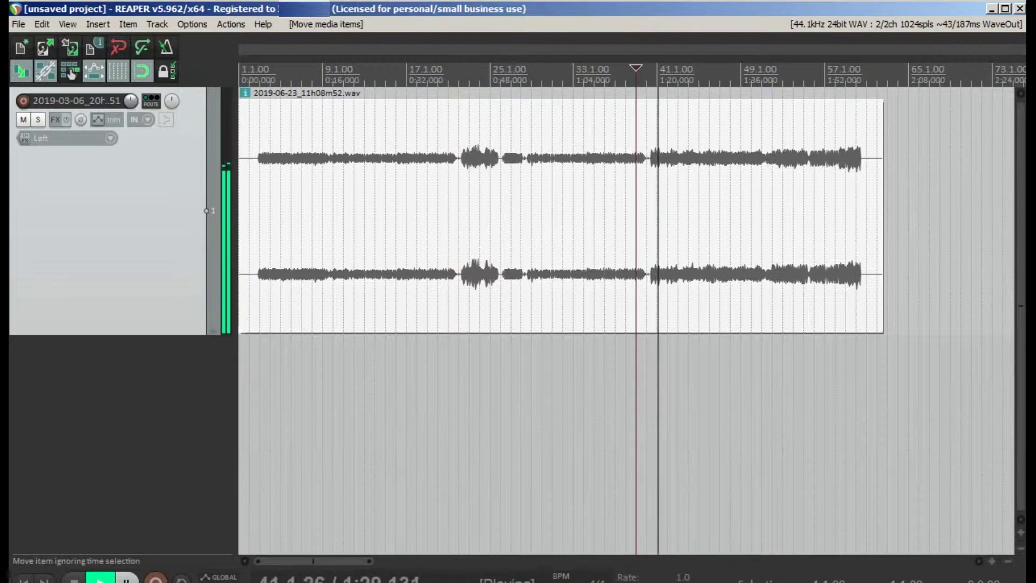
key(space)
click(657, 216)
key(s)
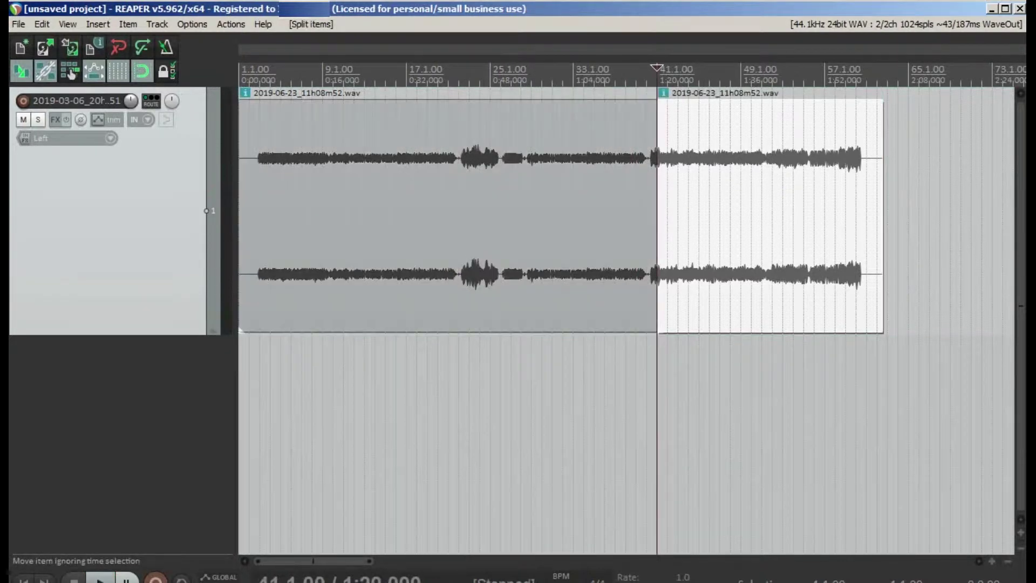
Split the first clip at about 0:44, just after the first drop, and delete the section from there to 1:20.
click(448, 378)
key(space)
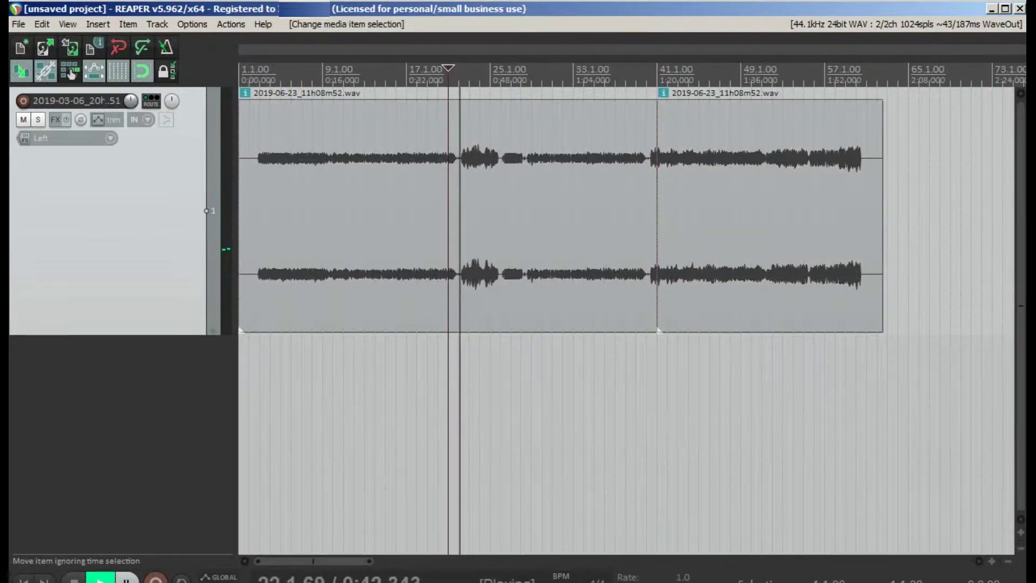
click(469, 215)
key(space)
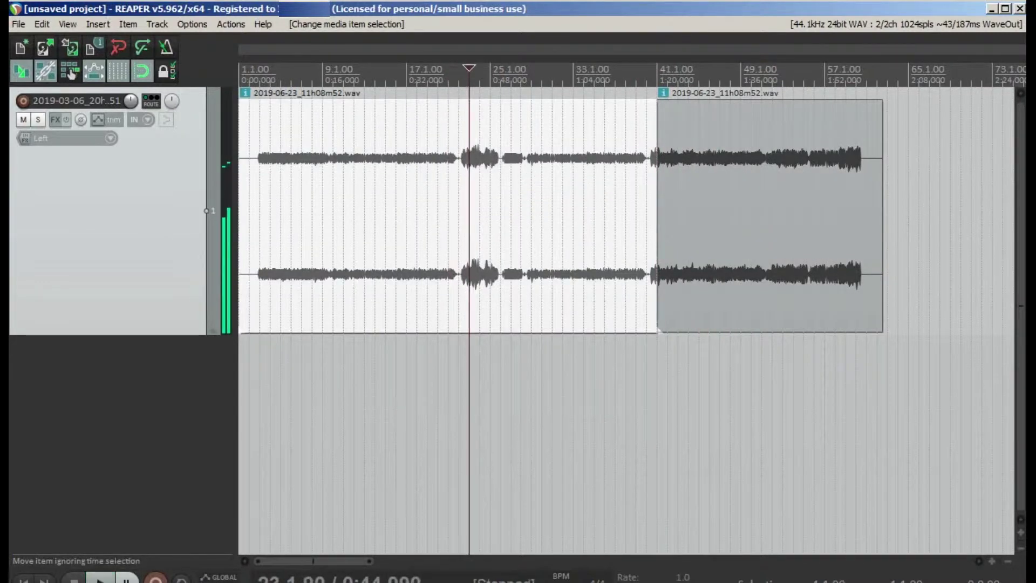
key(s)
click(563, 216)
key(Delete)
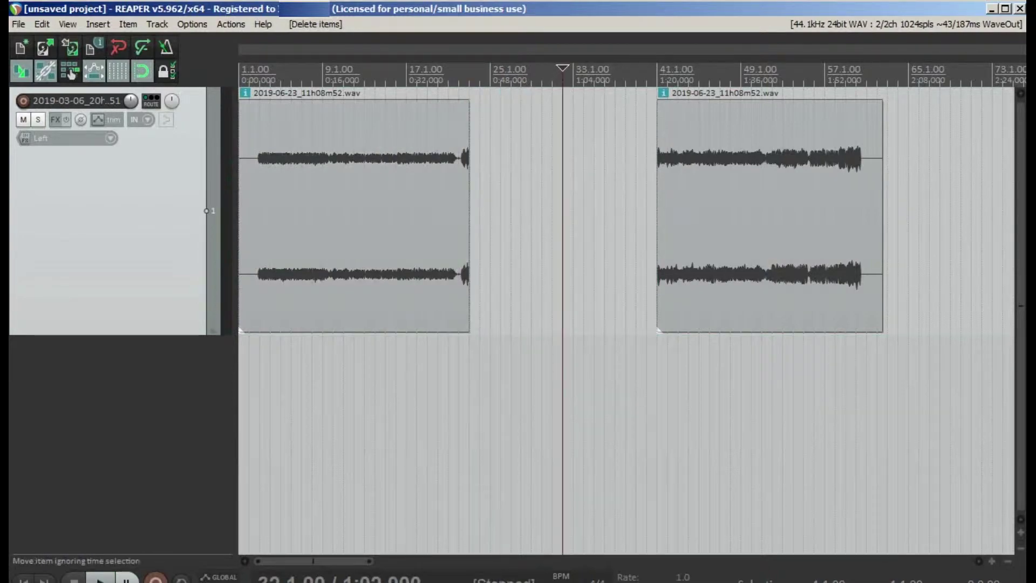
Move the second clip back to about 0:46 with snapping off and extend its start to uncover the silence before the drop.
drag(708, 222, 532, 222)
key(alt+s)
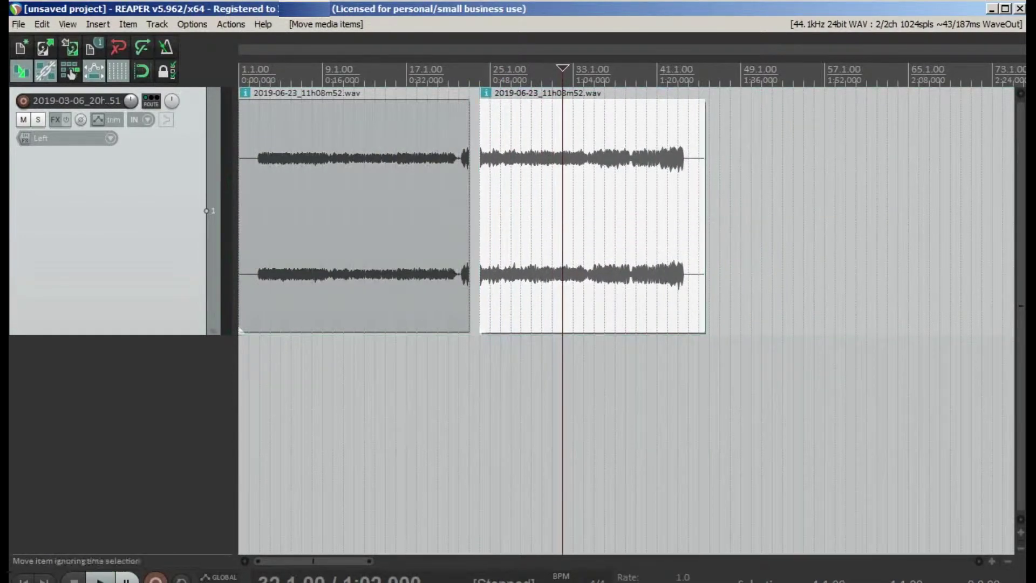
click(471, 221)
scroll(470, 222, up, 4)
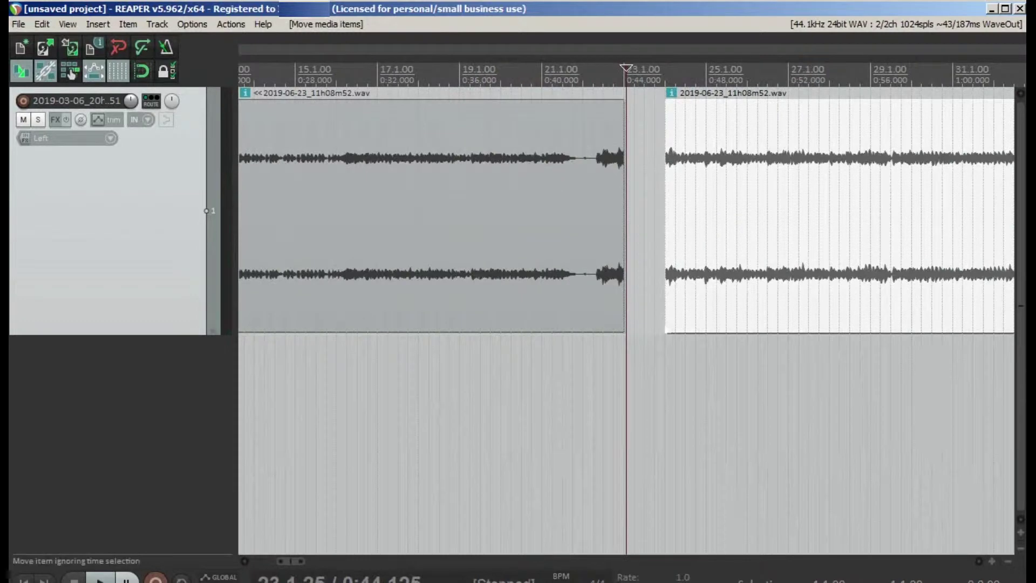
click(521, 75)
key(space)
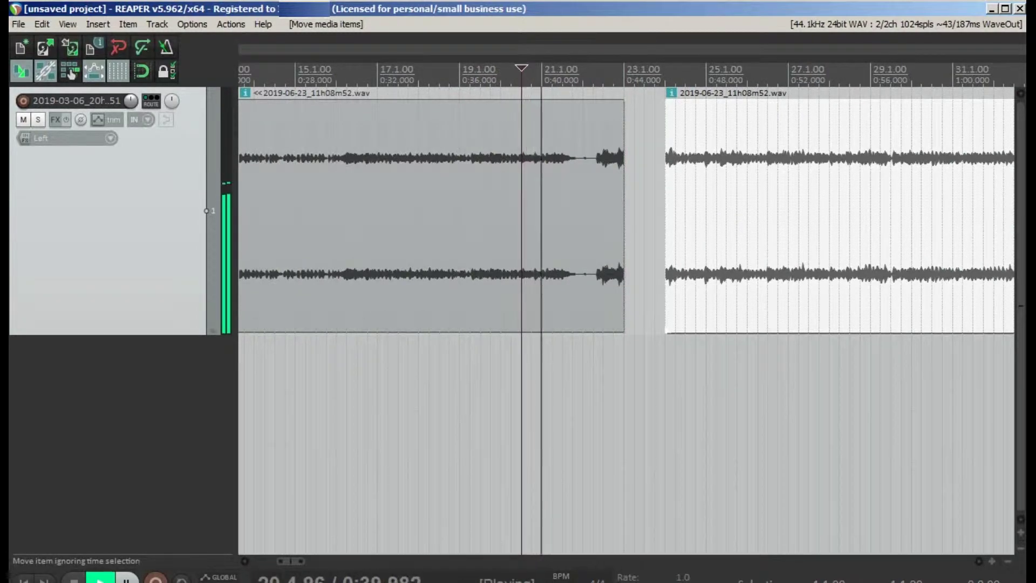
drag(688, 237, 655, 248)
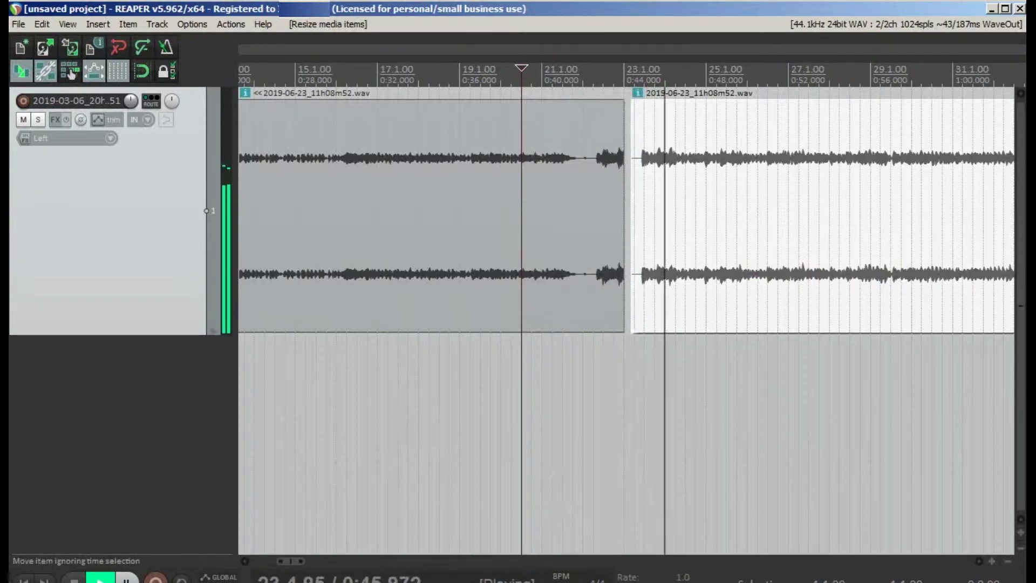
Trim the first clip's end to about 0:43.0 and move the second clip to start at about 0:43.2.
click(597, 216)
key(space)
scroll(597, 216, up, 3)
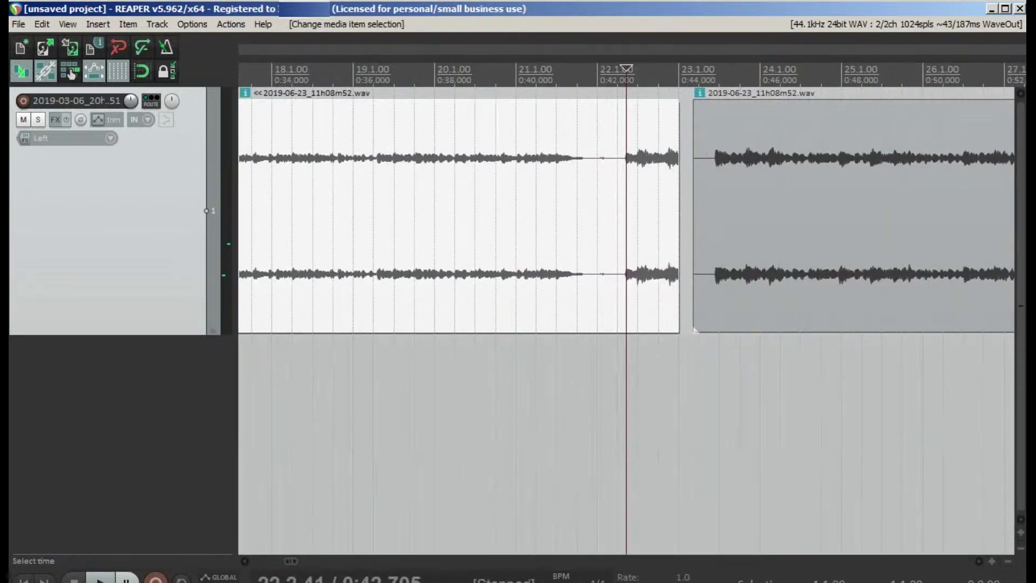
mouse_move(679, 295)
mouse_down()
mouse_move(639, 304)
mouse_move(705, 300)
mouse_move(677, 305)
mouse_up()
scroll(627, 215, up, 5)
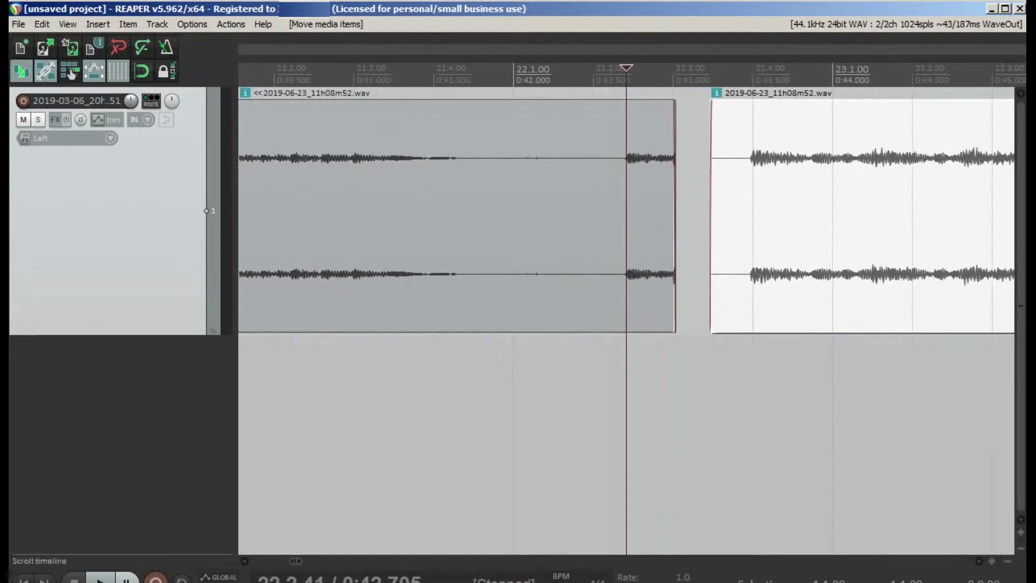
Shorten the first clip to about 0:42.9 and shift the second clip's start close behind it, to about 0:43.0.
drag(295, 561, 298, 560)
click(511, 227)
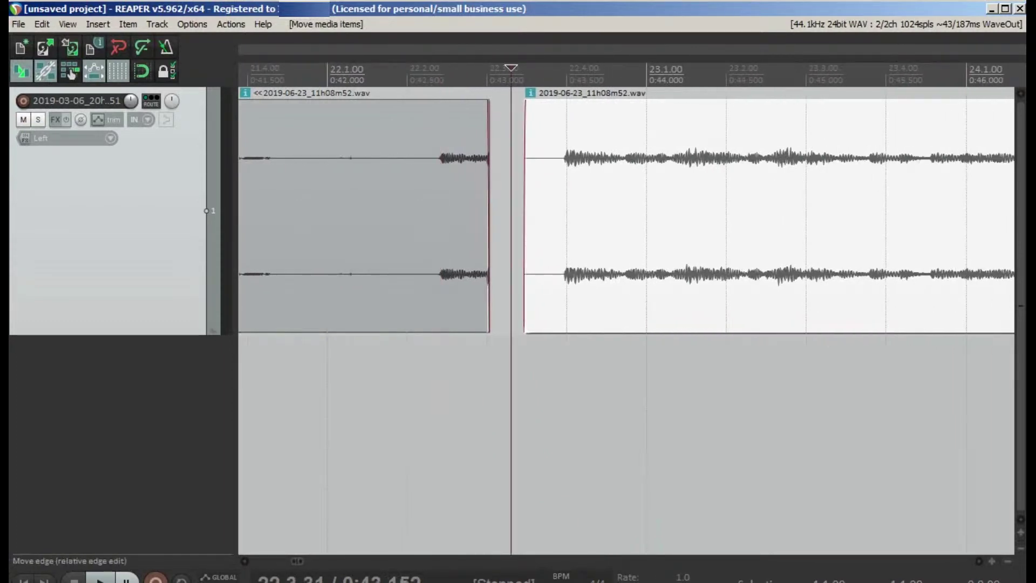
drag(524, 227, 468, 222)
drag(632, 238, 564, 238)
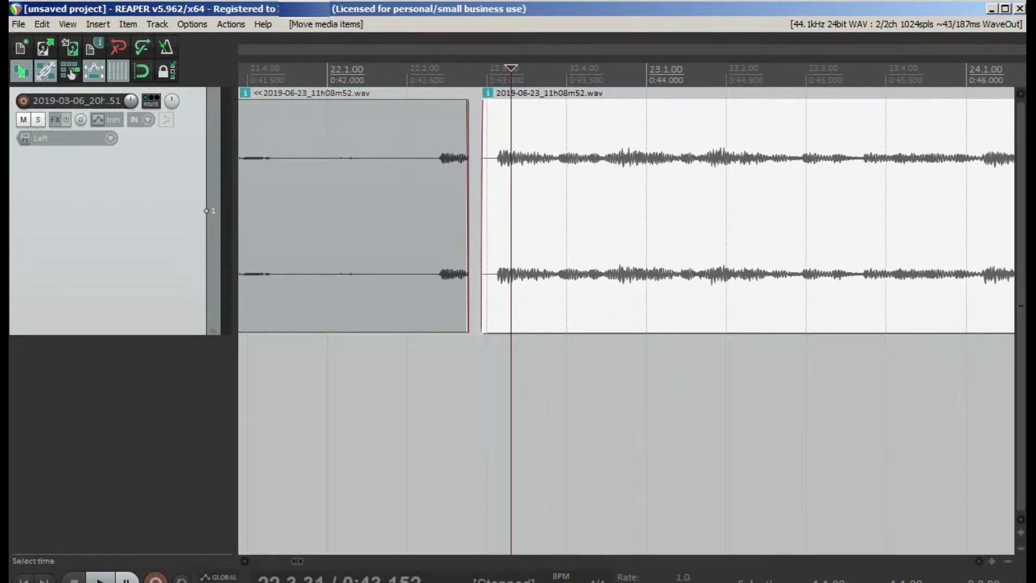
Remove the fade-out at the end of the first clip and the fade-in at the start of the second clip.
click(477, 227)
scroll(477, 226, up, 6)
drag(552, 104, 600, 104)
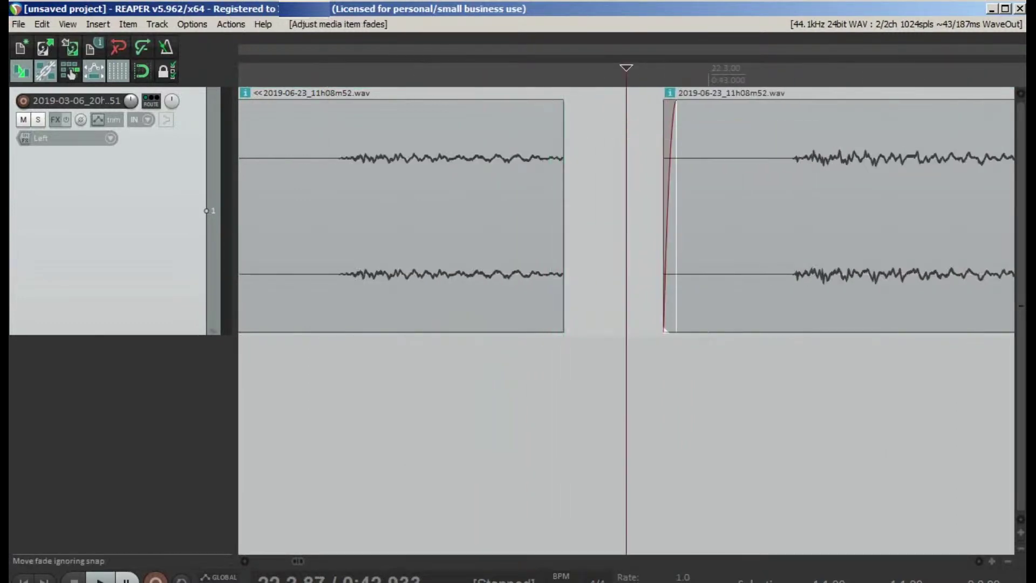
drag(676, 104, 616, 100)
Trim the first clip's end to about 0:42.74, cut the second clip's leading silence and move it to about 0:42.77.
drag(770, 237, 718, 237)
drag(612, 216, 677, 226)
drag(564, 216, 386, 210)
drag(758, 224, 531, 224)
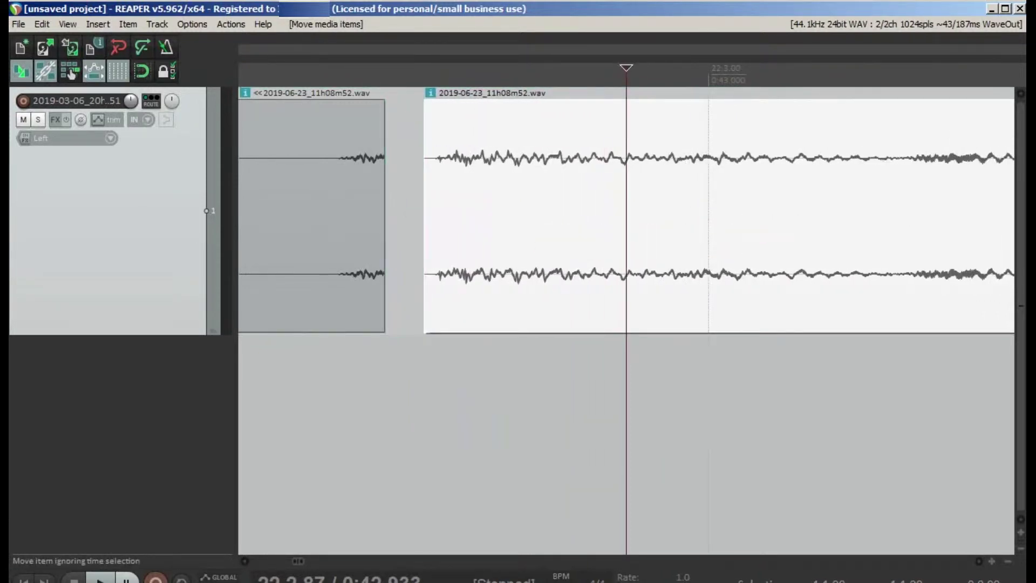
Trim the first clip's end just after its beat onset, trim the second clip's start to its onset and move it closer.
scroll(626, 318, left, 3)
click(659, 73)
scroll(659, 216, up, 4)
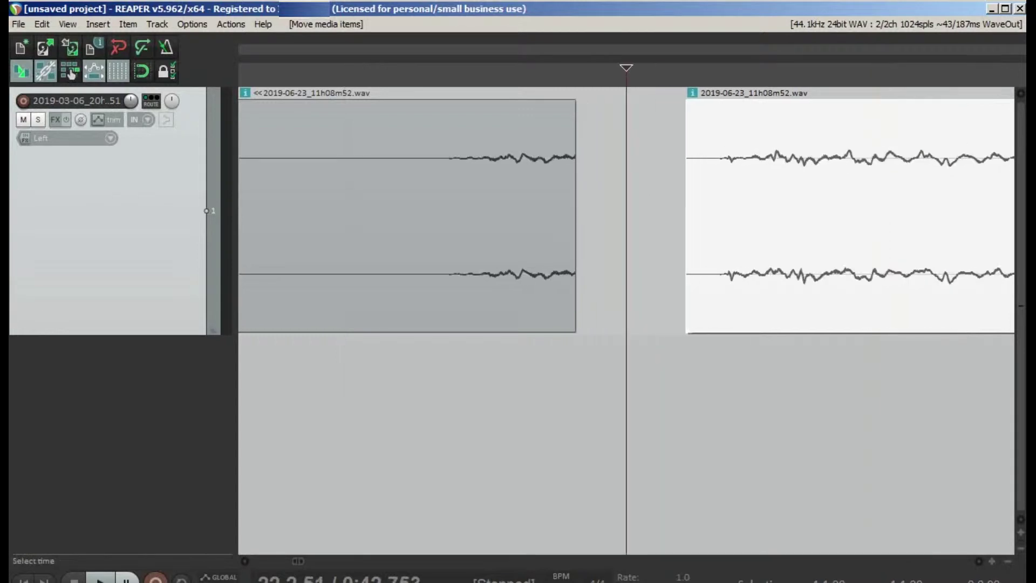
drag(556, 210, 485, 231)
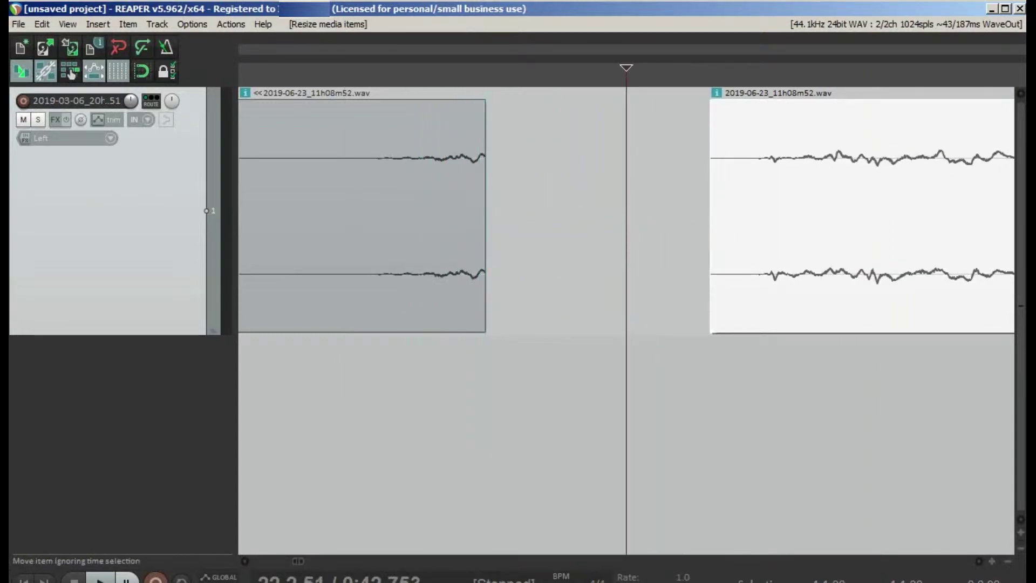
drag(710, 203, 761, 206)
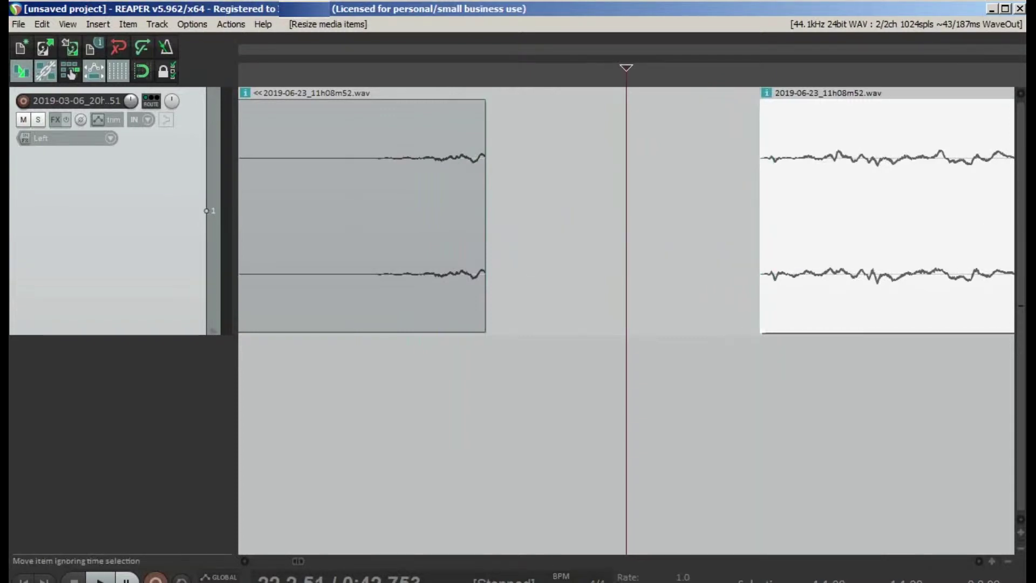
drag(906, 206, 642, 203)
Fine-trim the facing edges of both clips around the beat onset and slide the second clip towards the first.
click(486, 73)
scroll(626, 211, up, 5)
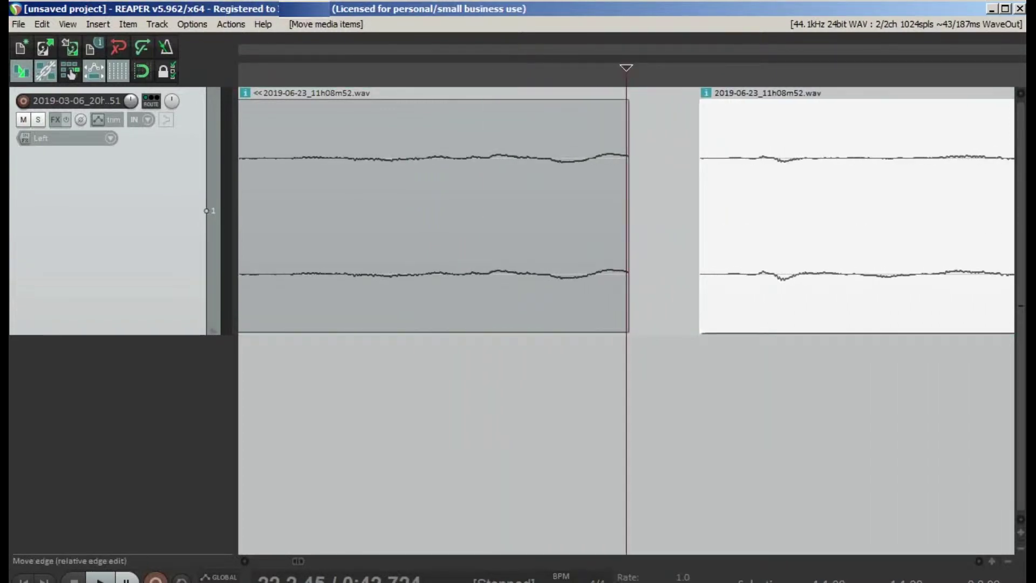
drag(628, 216, 599, 215)
drag(700, 216, 752, 216)
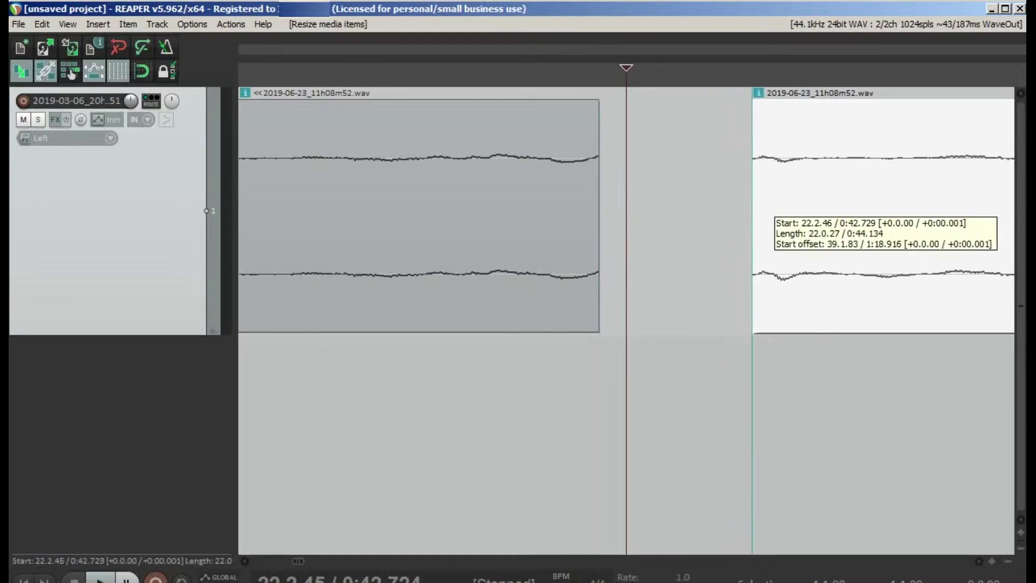
drag(822, 218, 713, 217)
scroll(712, 217, down, 3)
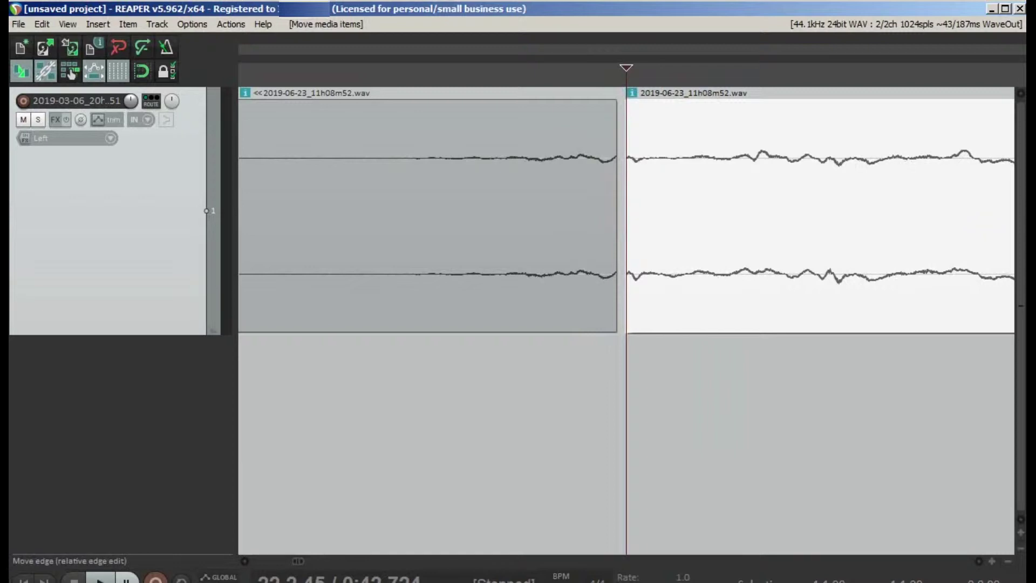
Trim the first clip's end to 0:42.720 and bring the second clip's start against it without a gap.
drag(672, 230, 593, 208)
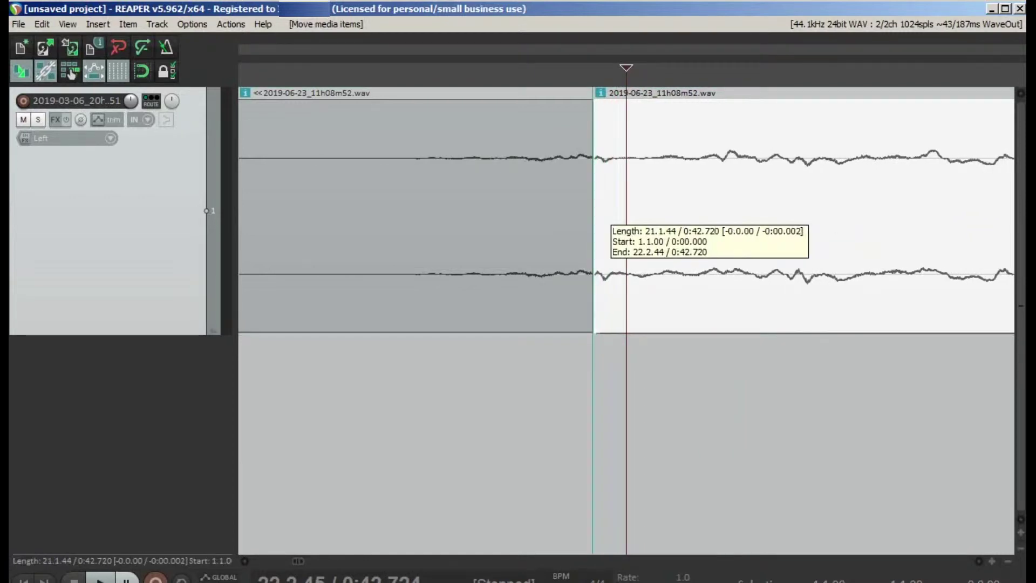
click(592, 208)
scroll(592, 209, up, 5)
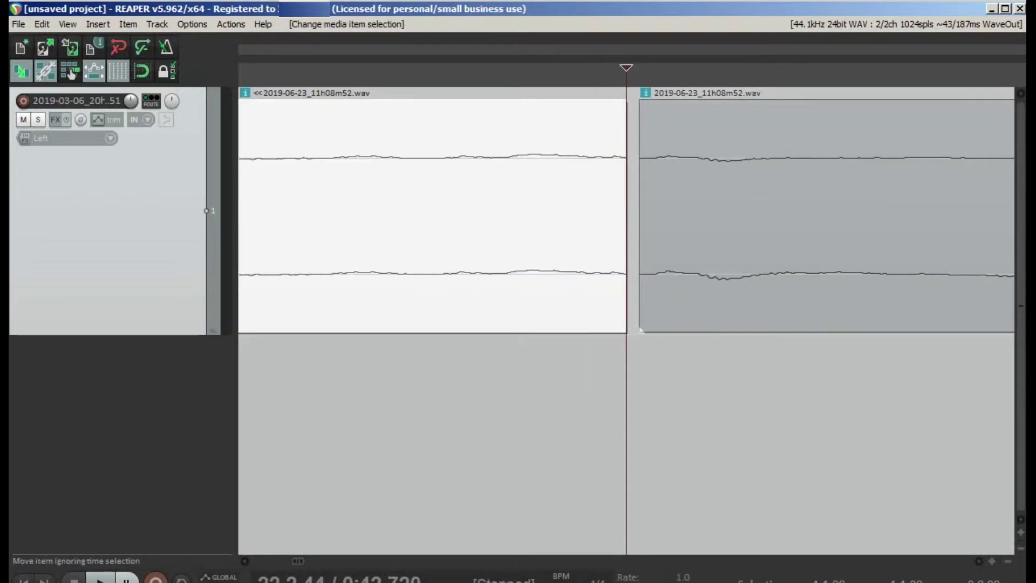
drag(640, 221, 627, 220)
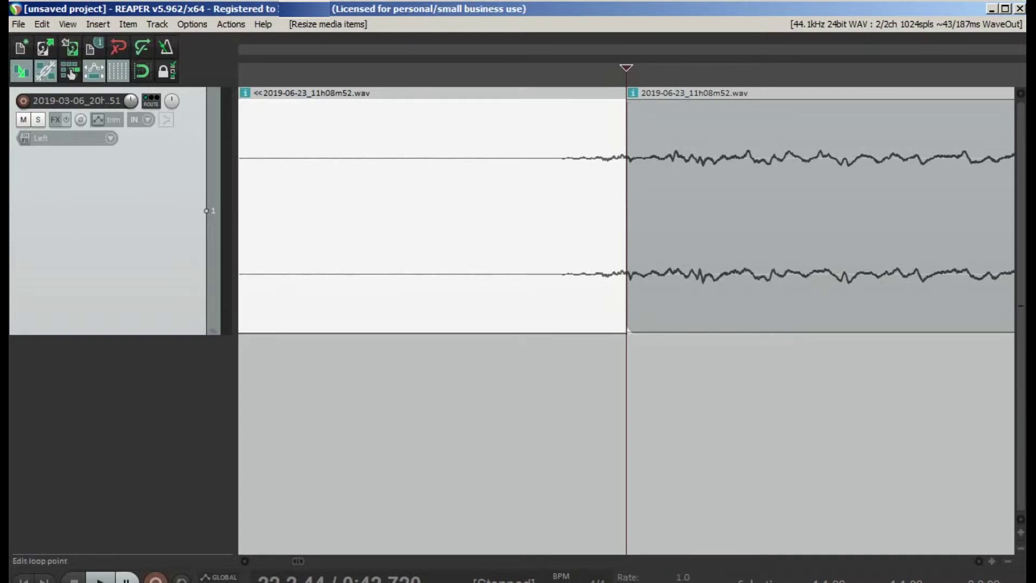
Play back the passage around the join at about 0:42.7 several times to check the transition.
click(540, 73)
key(space)
scroll(626, 216, down, 8)
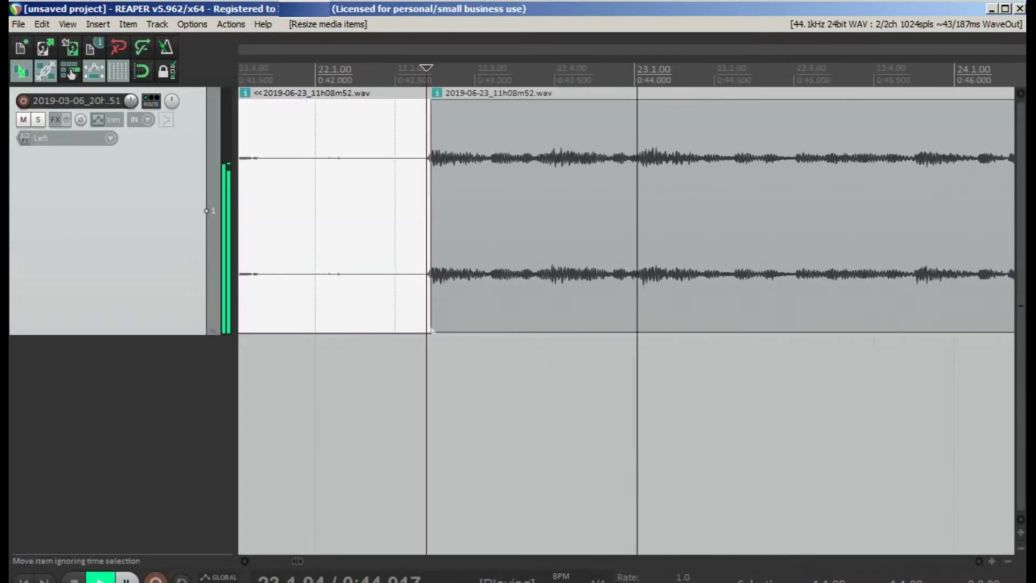
scroll(580, 215, down, 3)
click(469, 73)
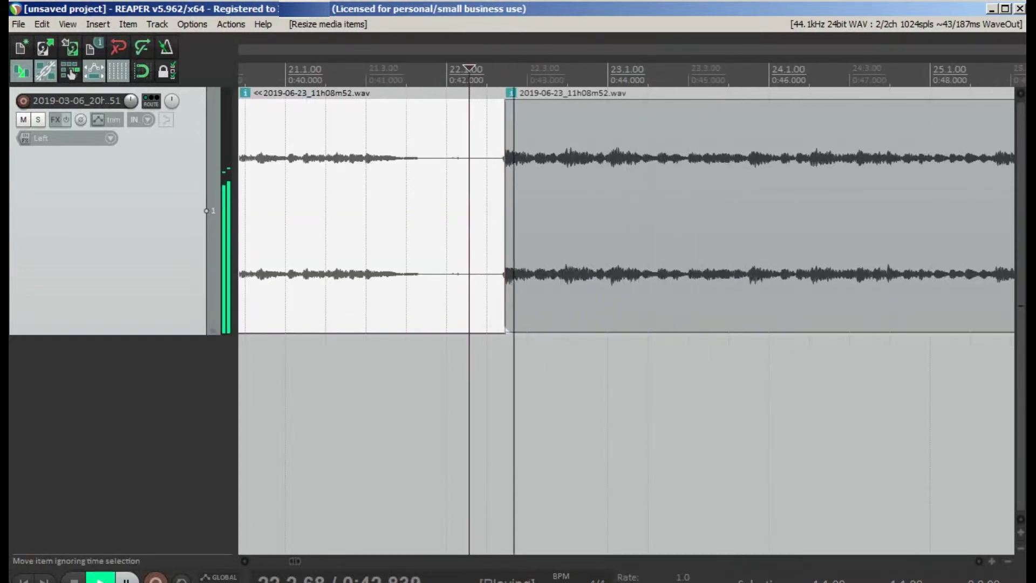
click(401, 73)
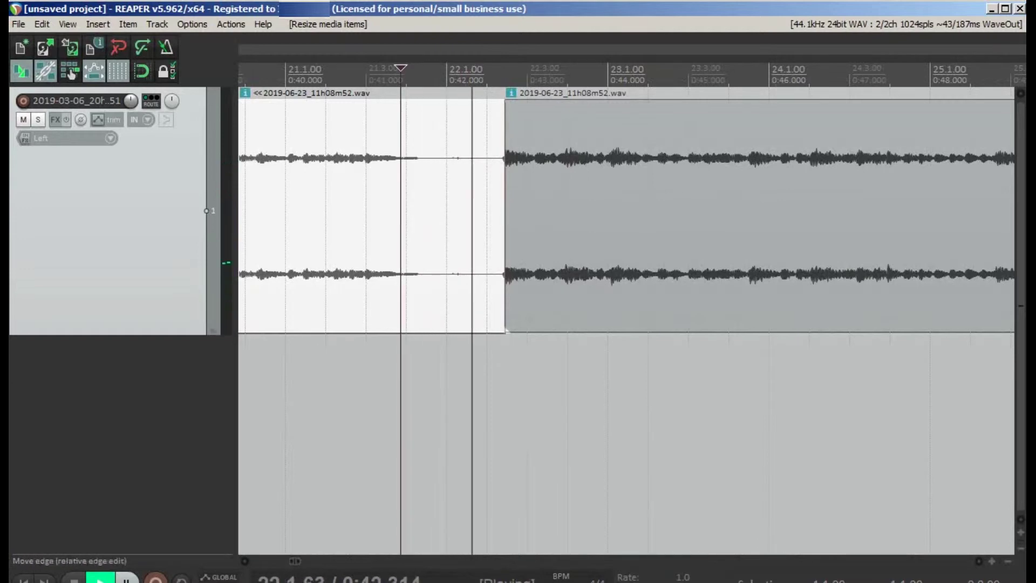
scroll(705, 216, down, 3)
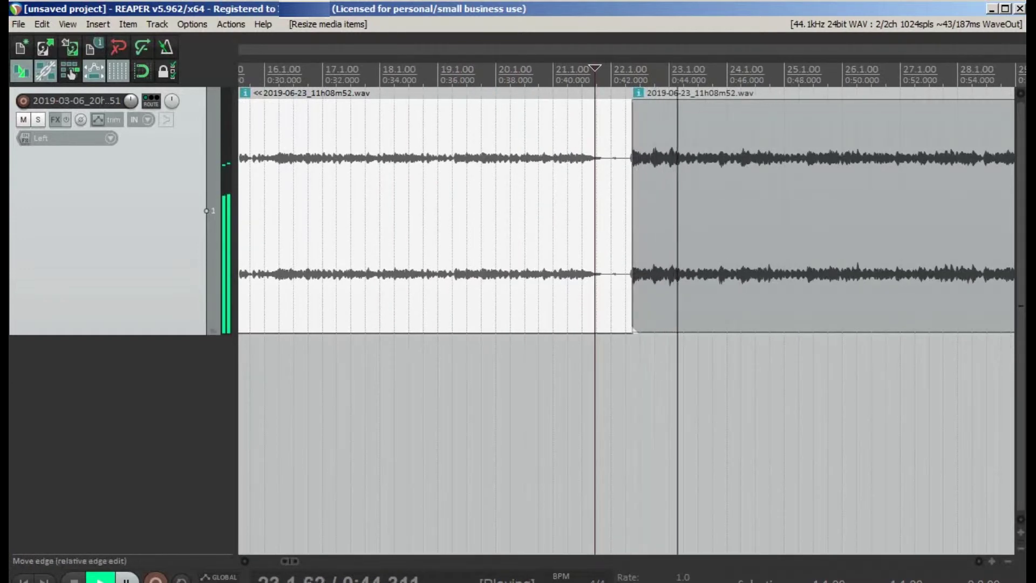
key(space)
key(space)
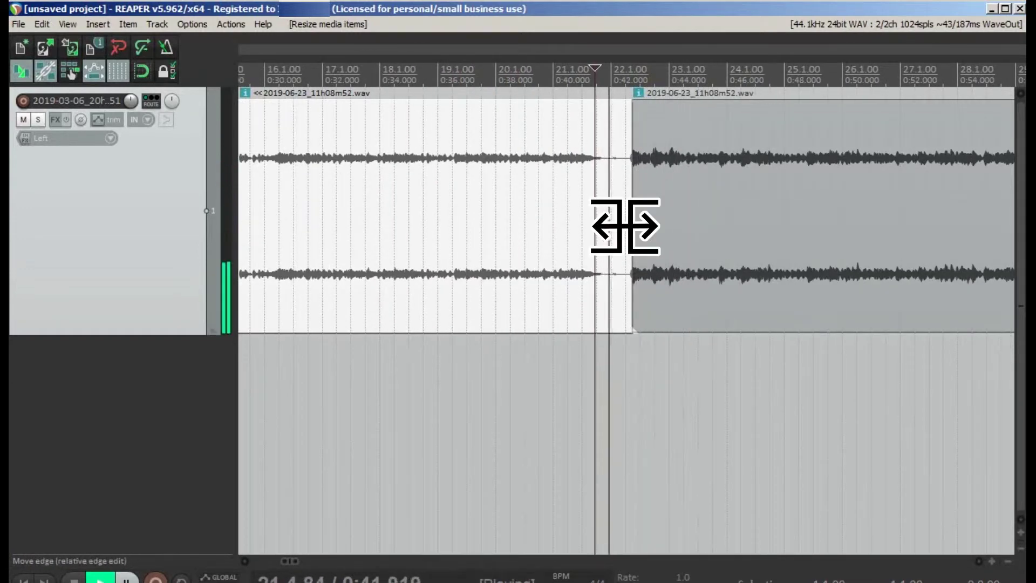
Move the shared edge of the two clips back to about 0:36 and play across the new edit point.
drag(625, 226, 454, 225)
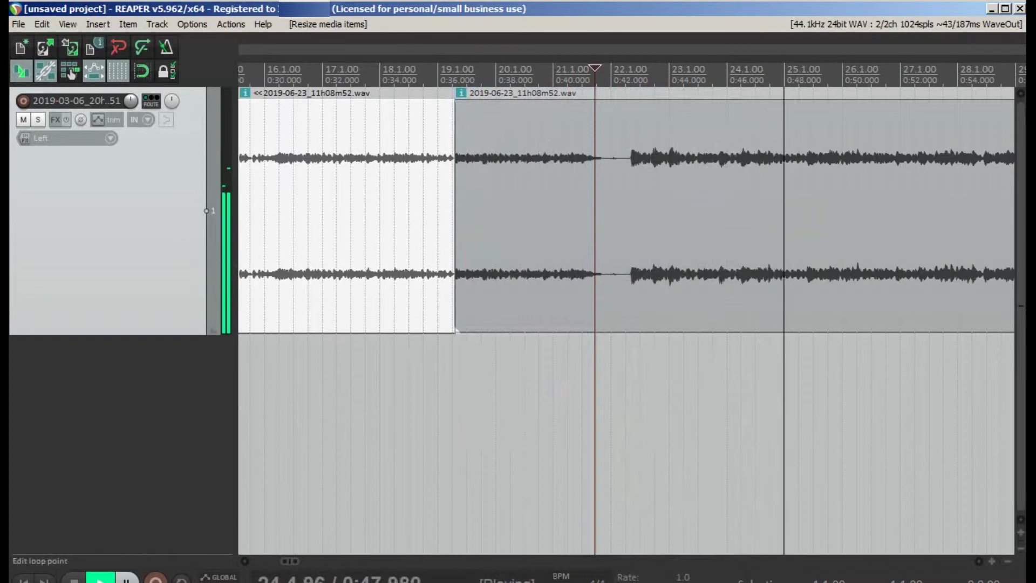
click(389, 76)
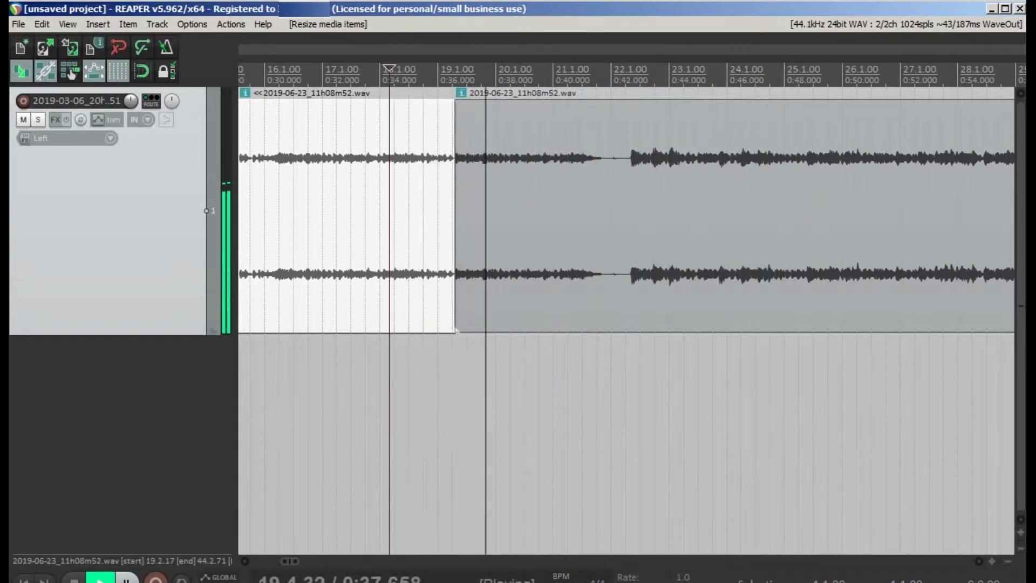
click(359, 75)
scroll(359, 76, down, 2)
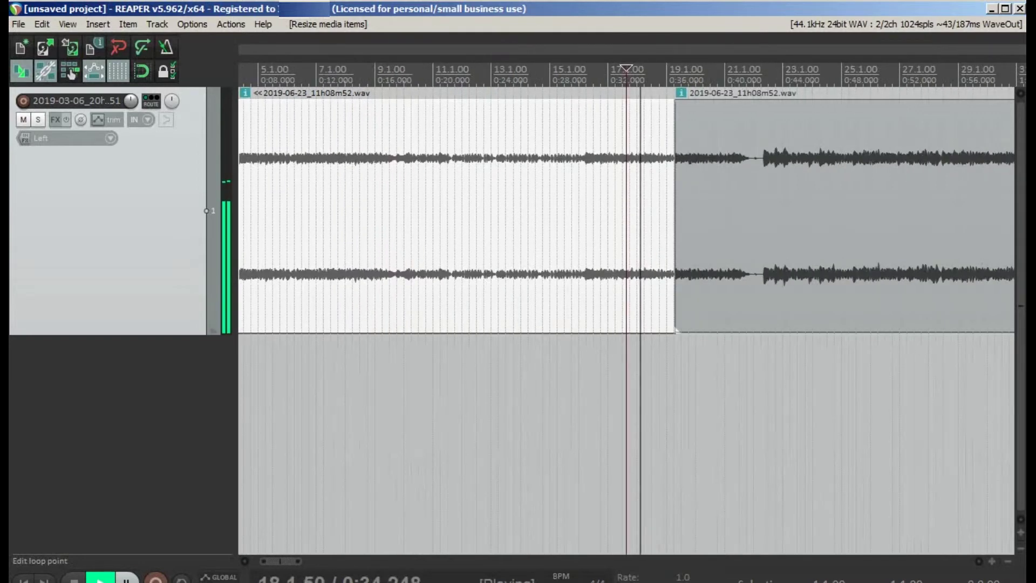
scroll(626, 216, down, 2)
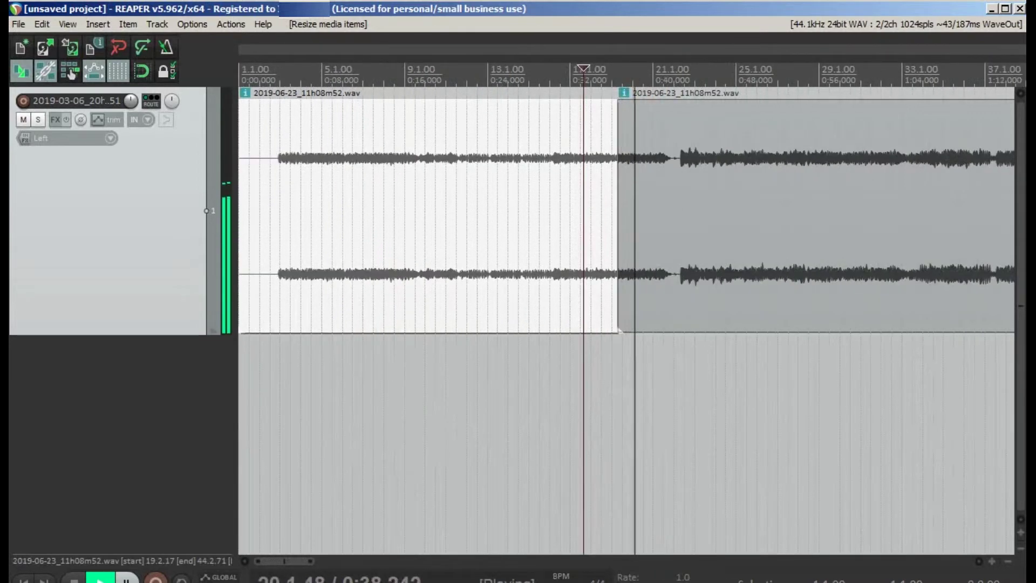
click(546, 70)
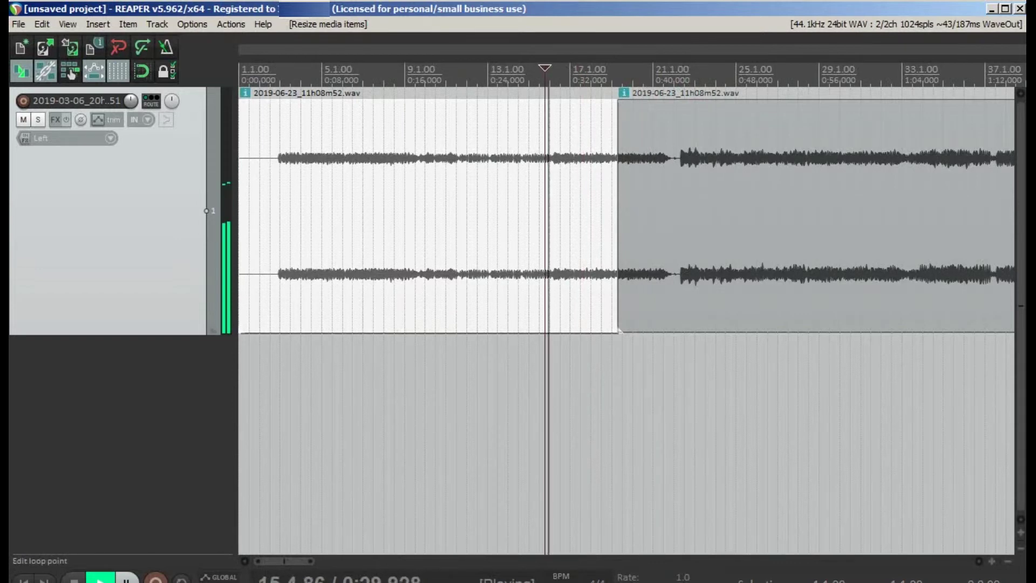